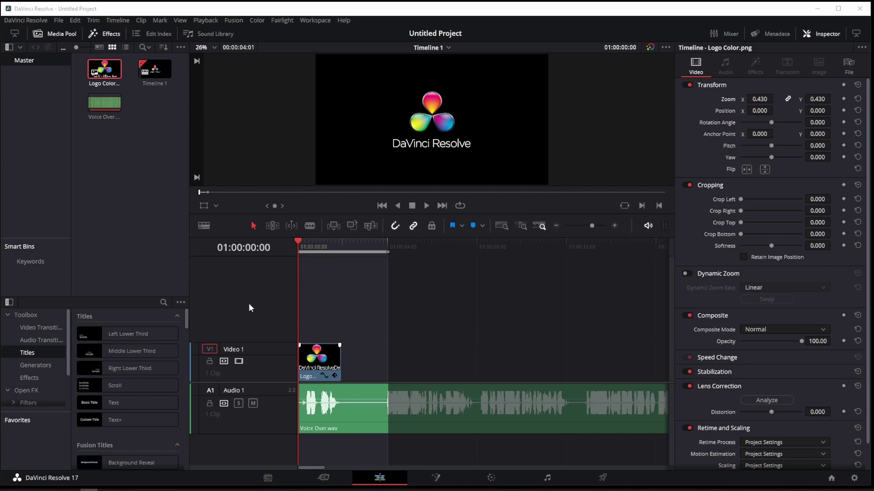
- Add a subtitle track with a 'Welcome to Ask William' caption trimmed to the logo clip's length
right_click(249, 307)
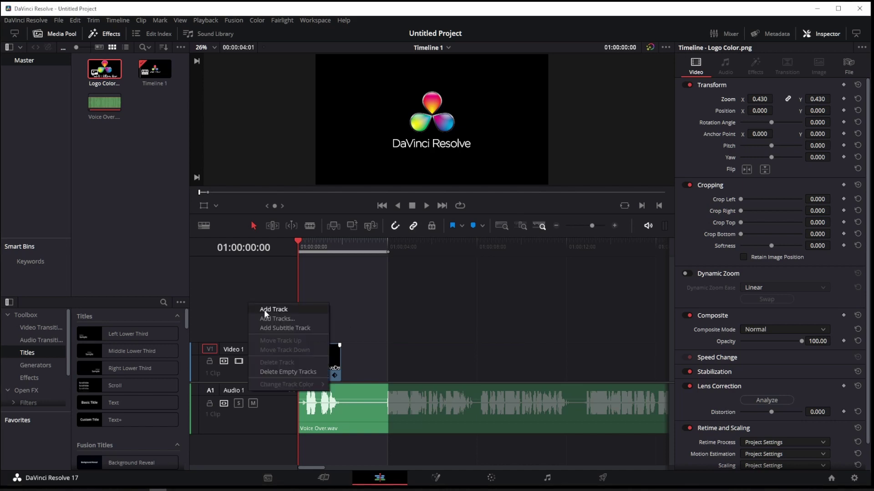
click(283, 328)
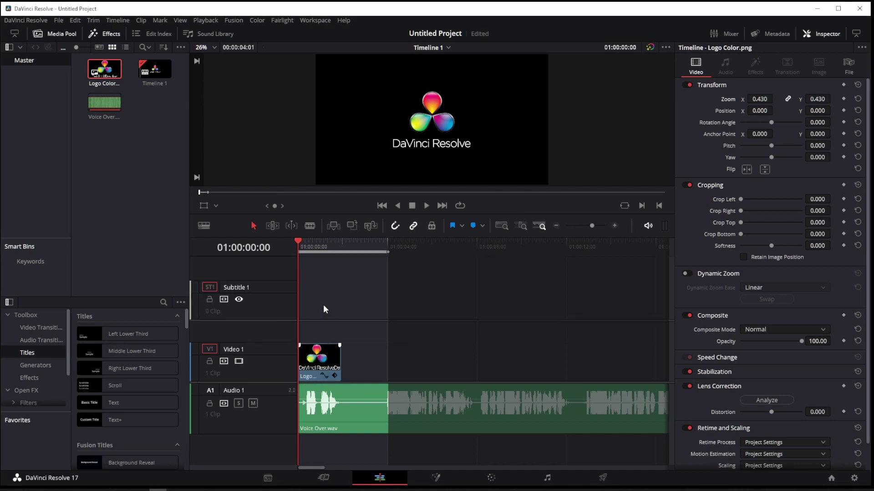
right_click(323, 307)
click(337, 311)
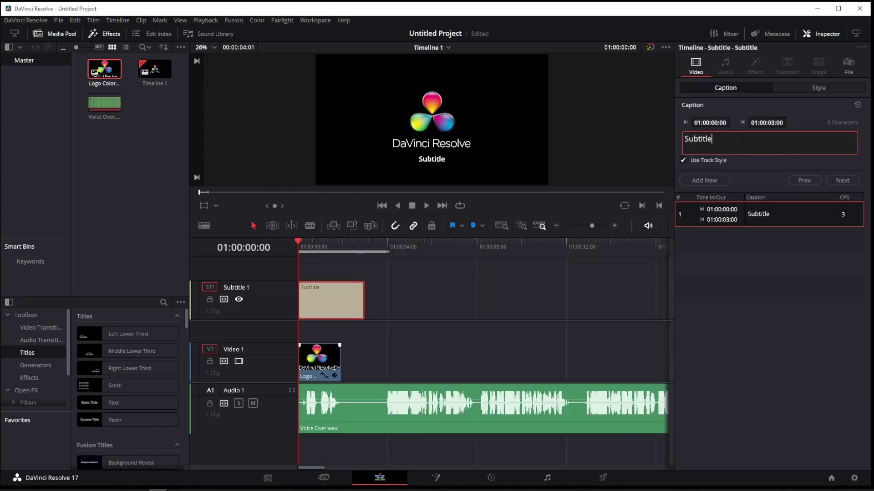
text(Welcome)
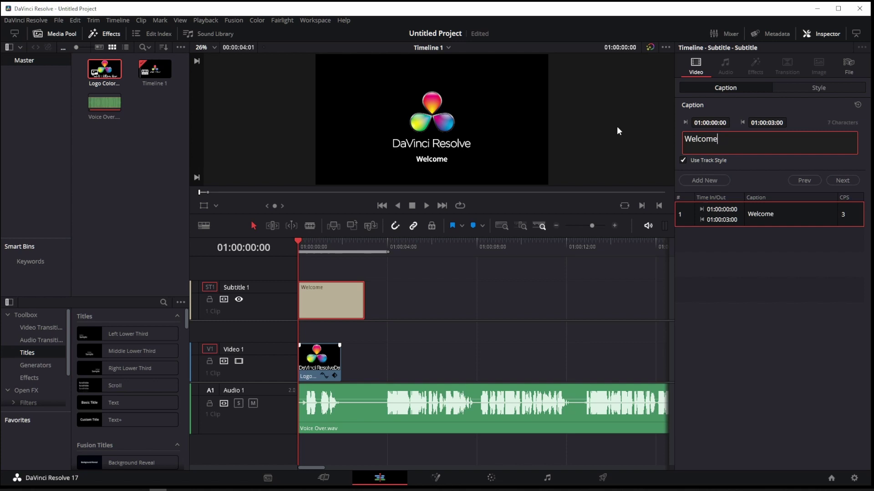
text( to Ask Willi)
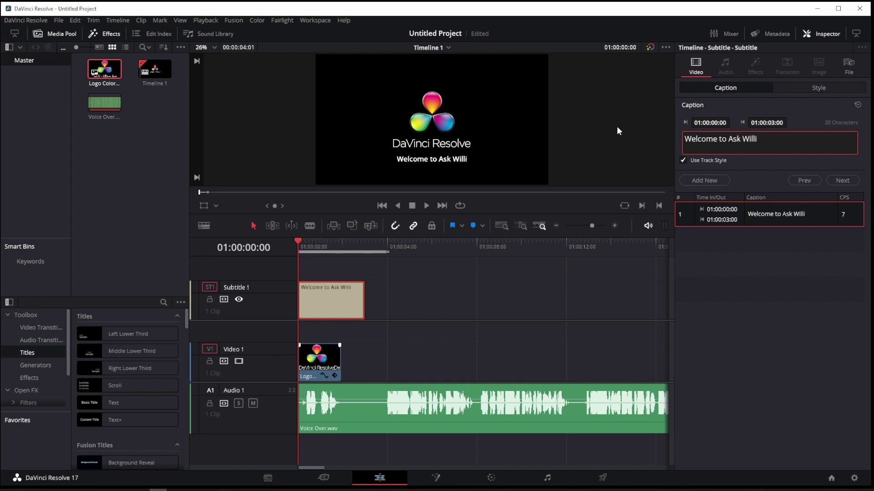
text(am)
drag(356, 304, 341, 304)
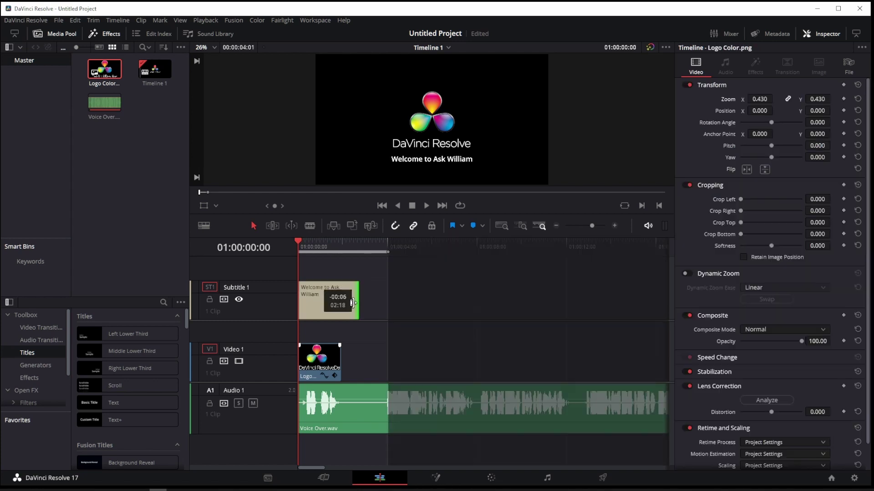
- Begin a subtitle export to an SRT file named 'Subtitle' in the Subs folder
click(59, 20)
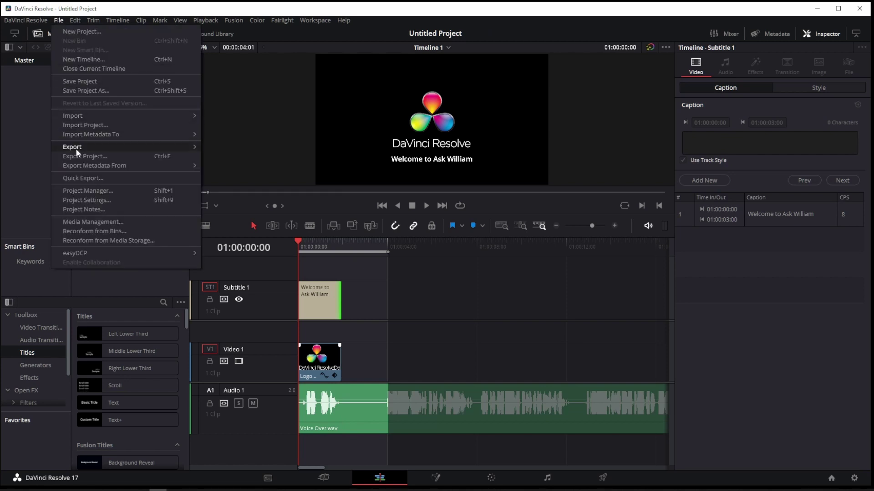
mouse_move(73, 146)
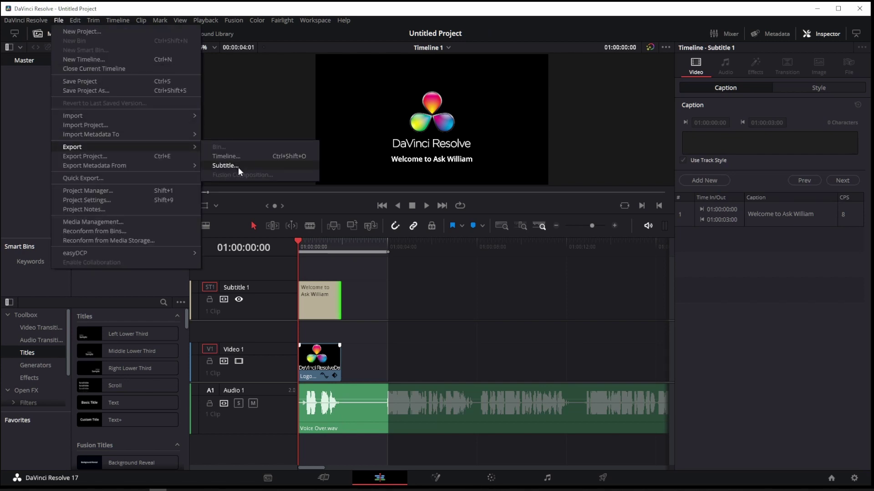
click(238, 166)
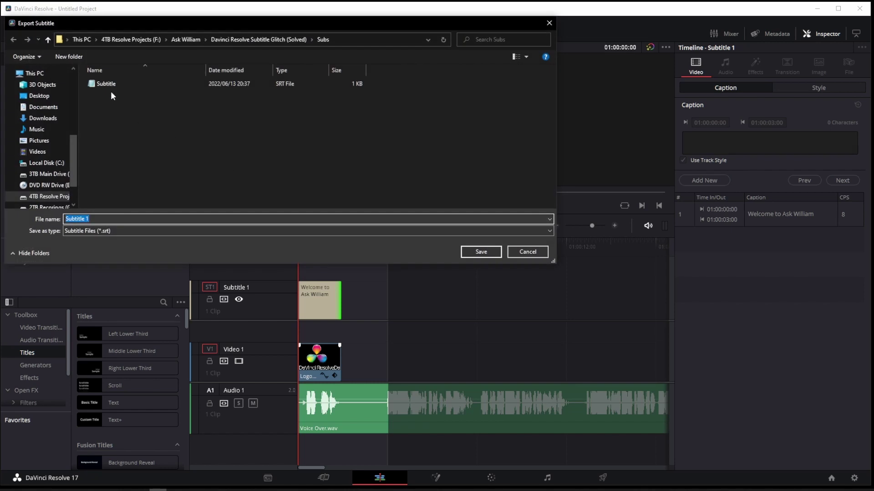
click(112, 85)
- Save the Subtitle SRT and upload it to YouTube Studio as a file with timing
click(481, 252)
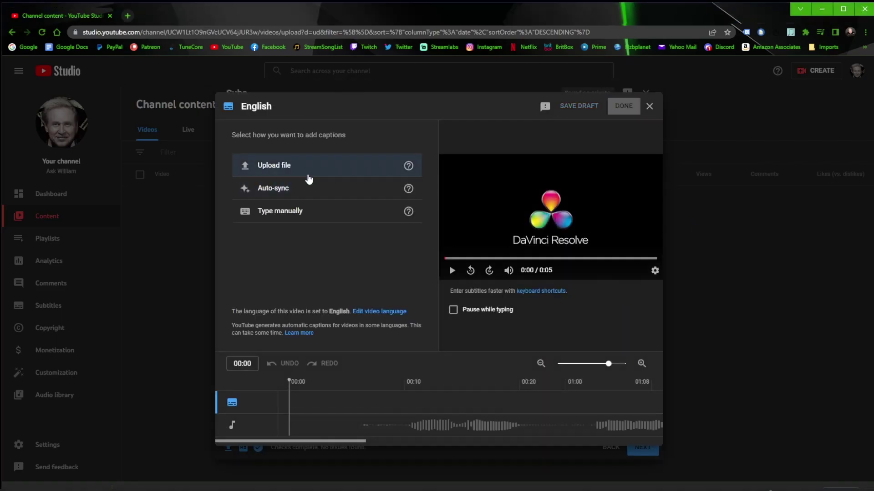
click(300, 166)
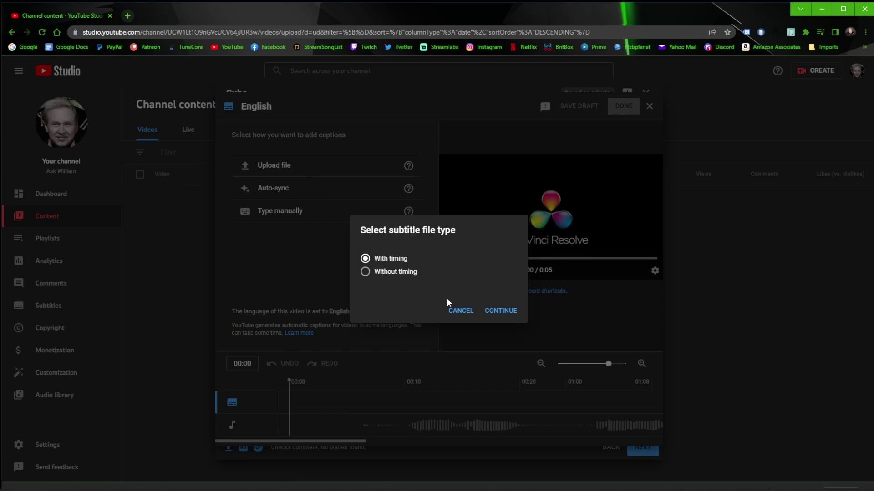
click(498, 311)
click(110, 69)
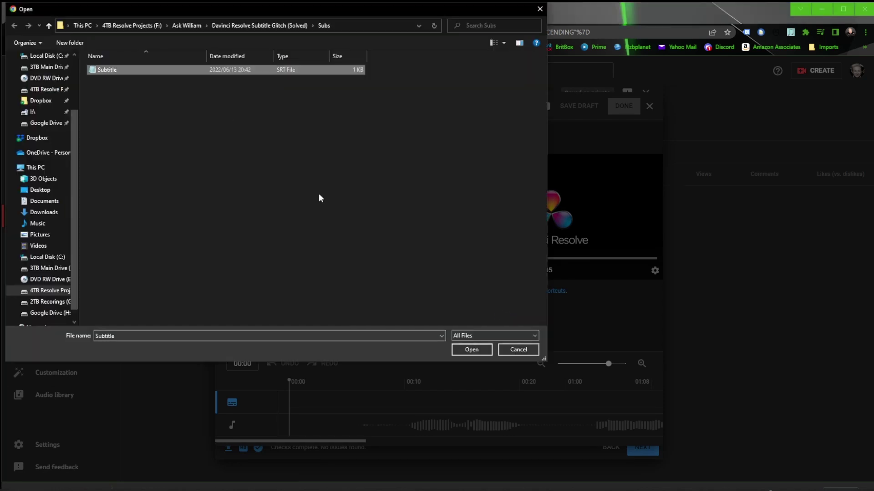
click(465, 349)
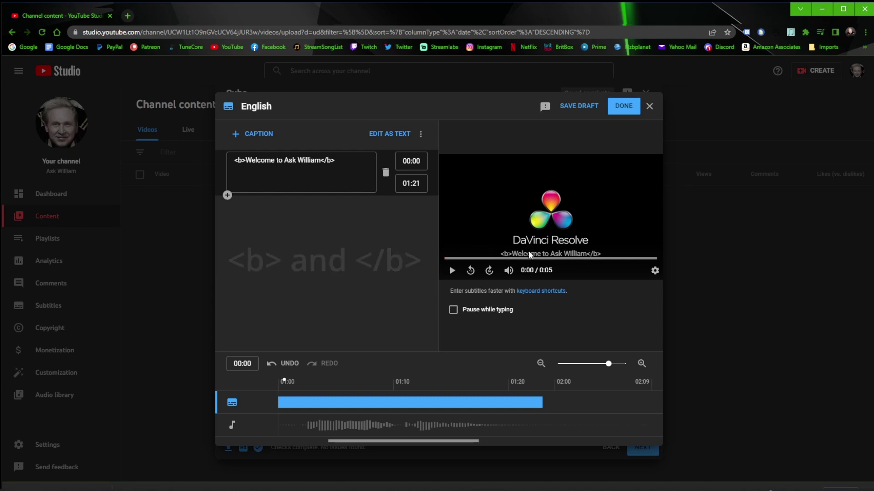
- Delete the opening <b> tag so the caption reads 'Welcome to Ask William</b>'
click(244, 160)
key(BackSpace)
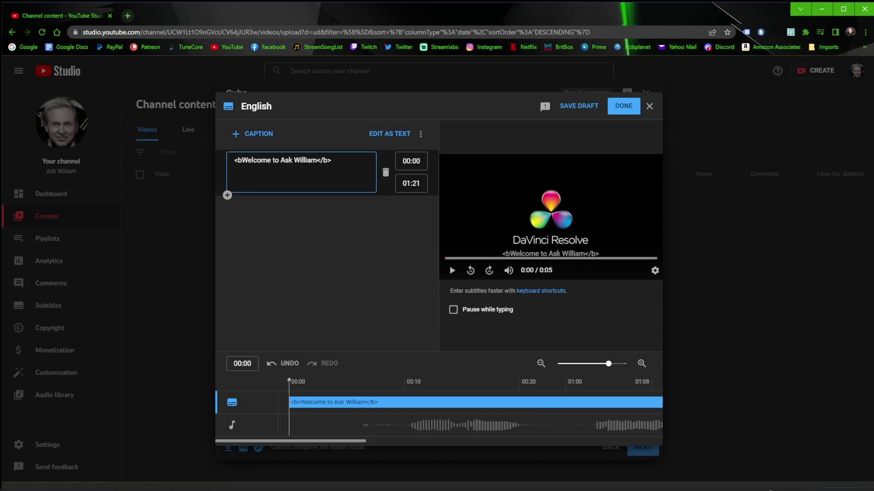
key(BackSpace)
key(BackSpace)
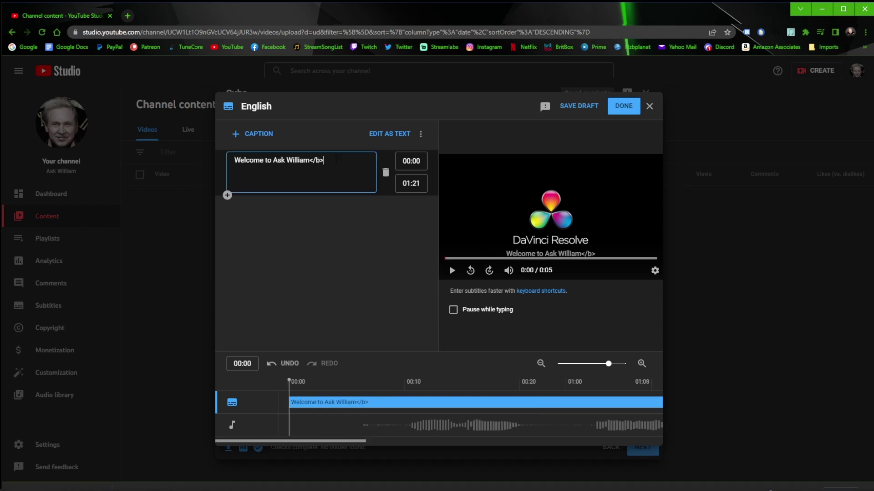
key(BackSpace)
key(BackSpace)
key(BackSpace)
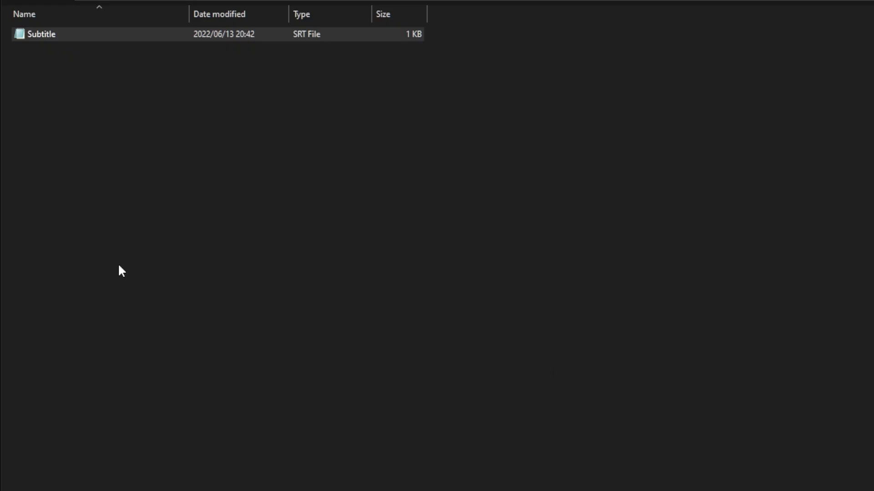
- Choose Notepad as the app to open the Subtitle SRT file
click(48, 36)
right_click(46, 37)
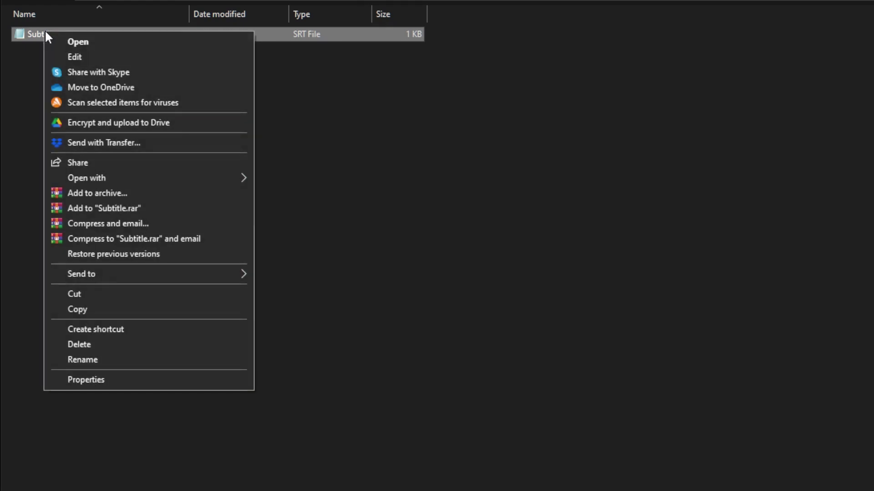
mouse_move(87, 179)
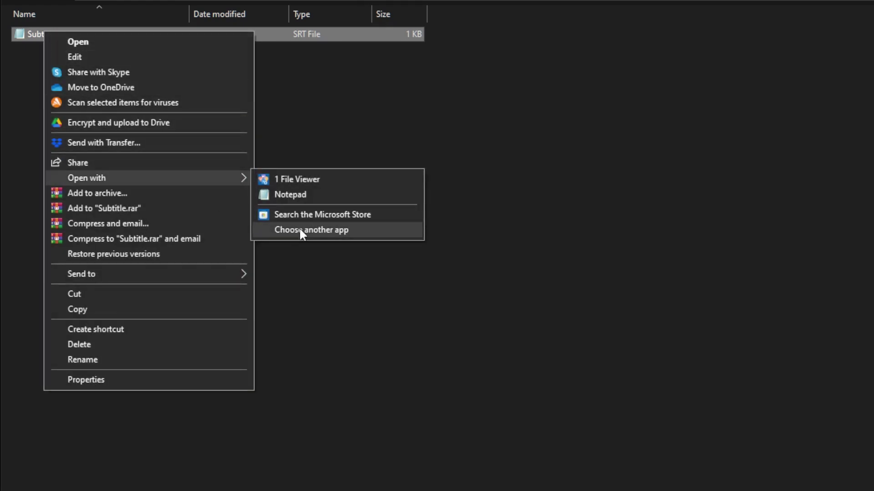
click(301, 229)
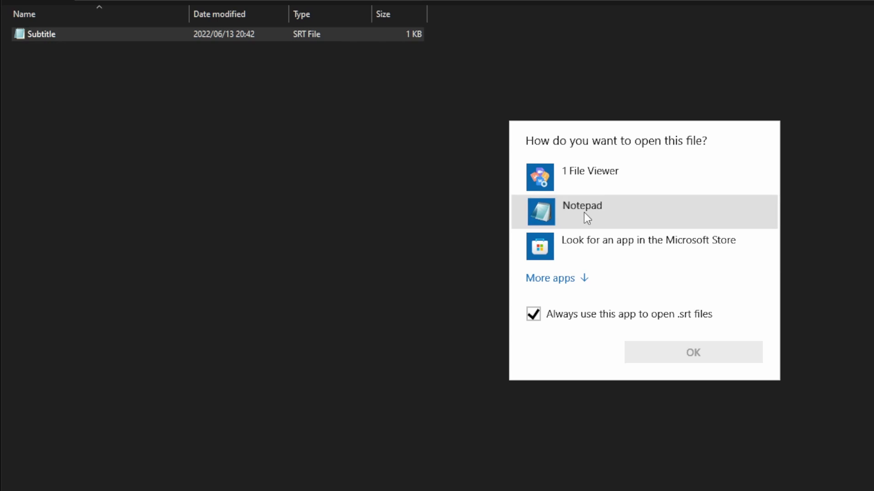
click(583, 212)
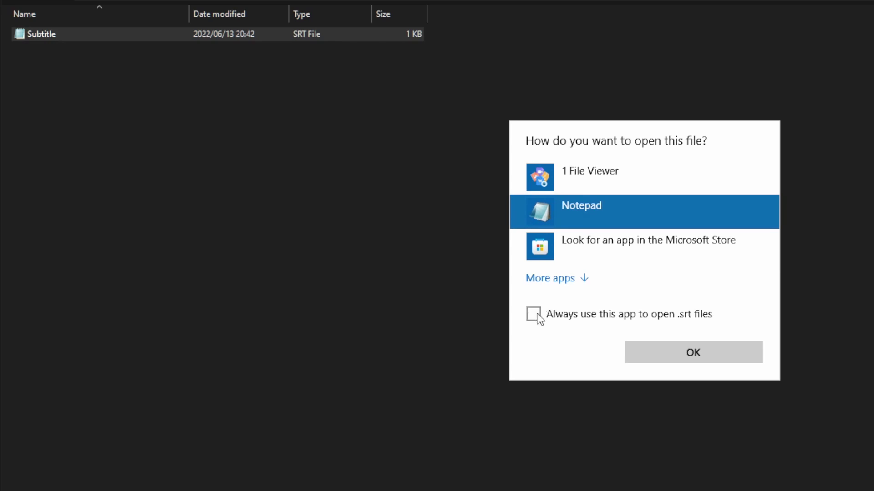
- Open Subtitle.srt in Notepad and replace every '<b>' tag with nothing
click(692, 356)
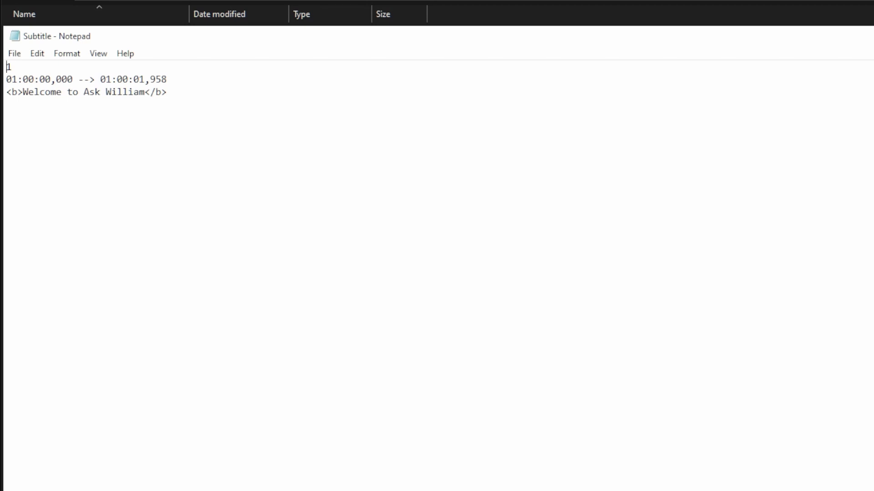
drag(8, 95, 15, 94)
click(37, 56)
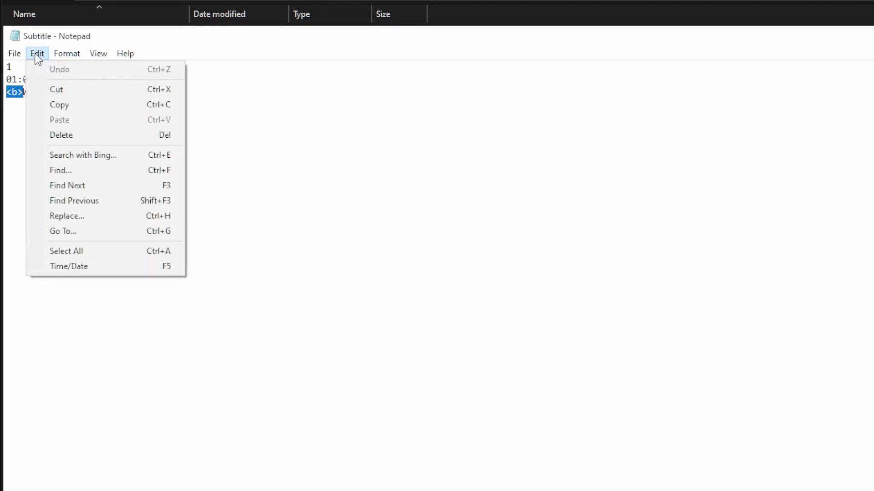
click(75, 216)
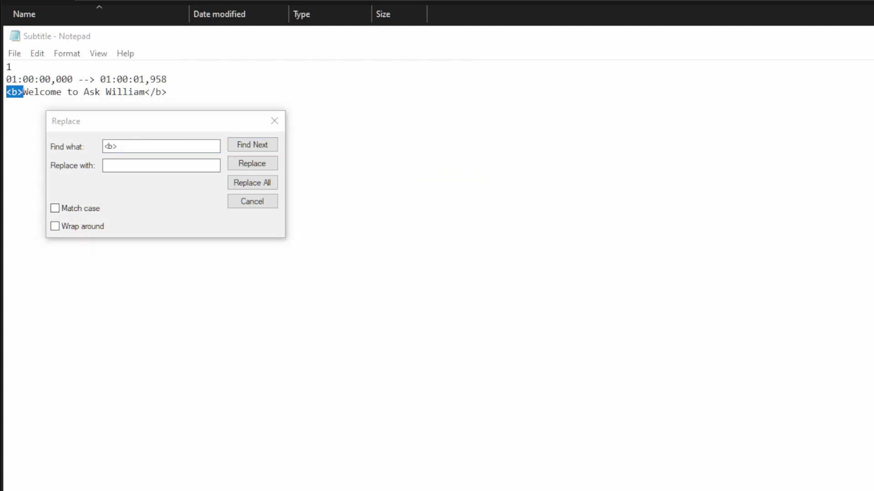
click(127, 147)
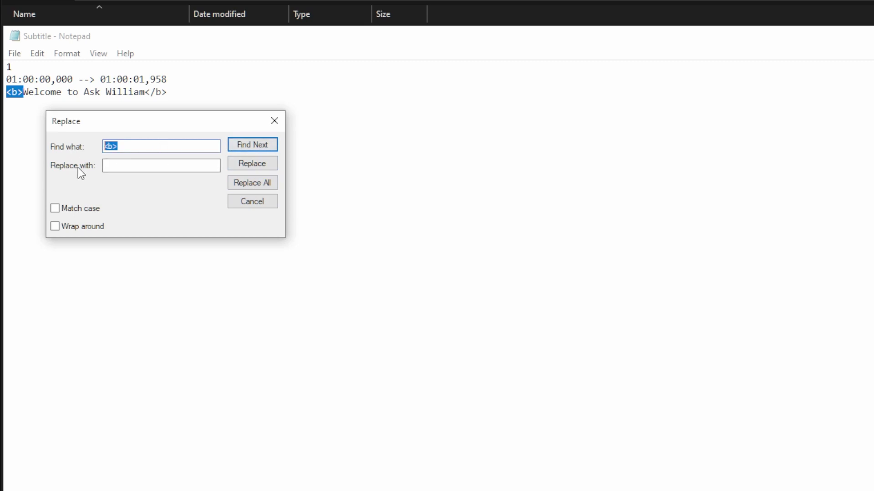
click(249, 191)
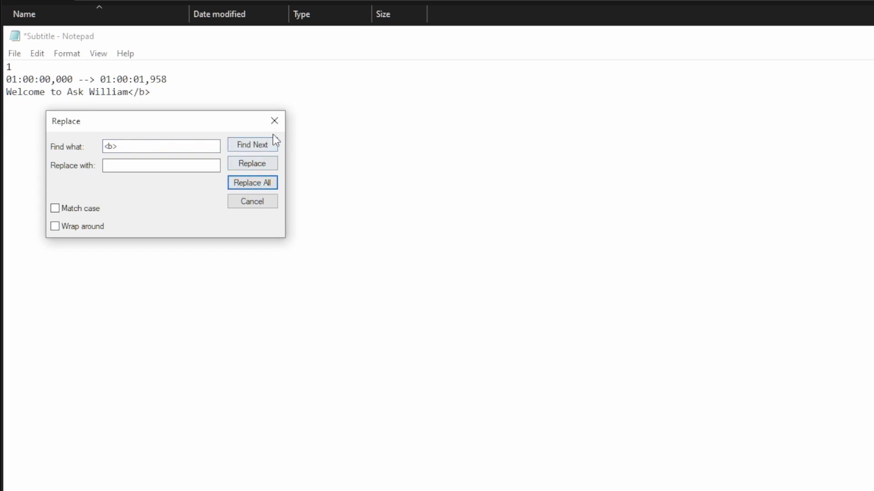
click(274, 120)
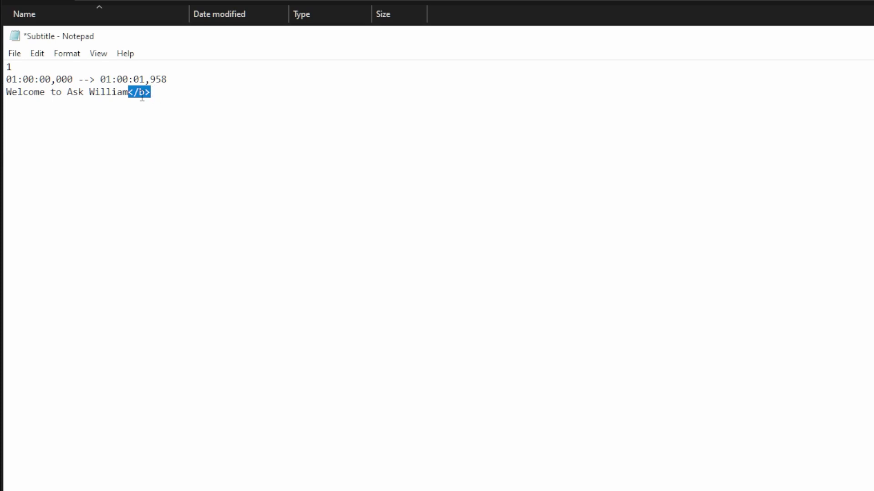
- Replace every '</b>' tag with nothing and save the Subtitle file
key(ctrl+h)
click(236, 184)
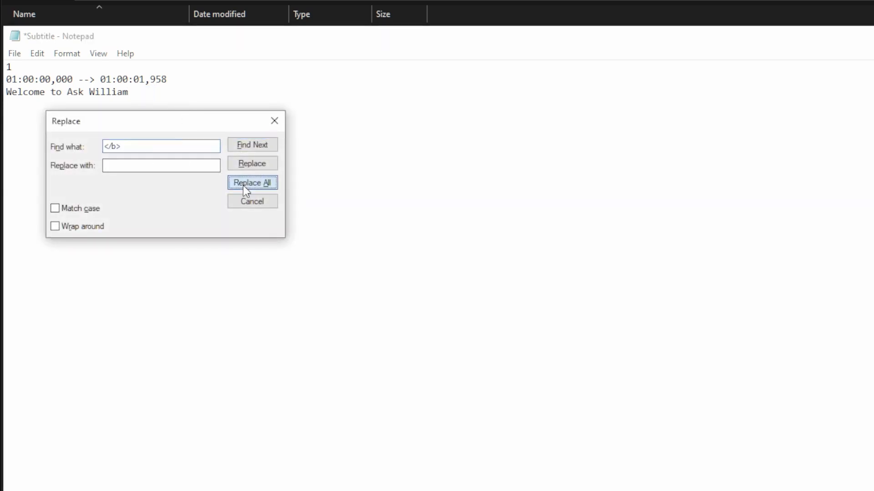
click(274, 122)
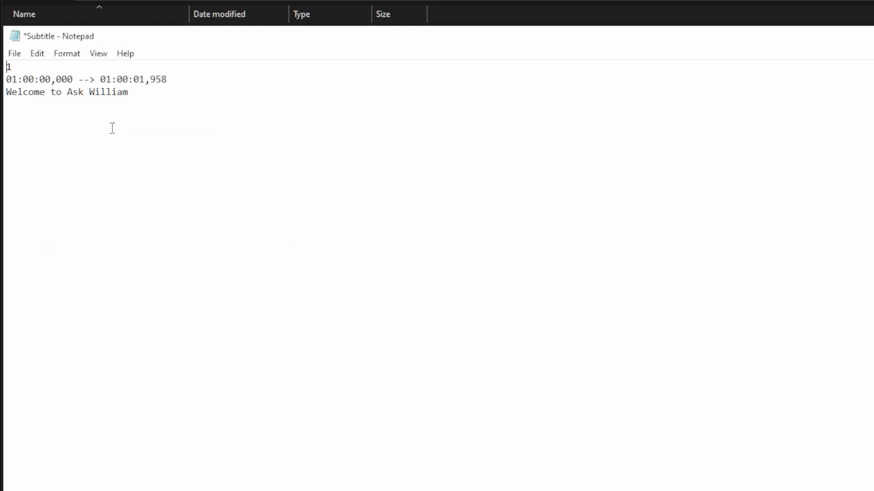
click(14, 54)
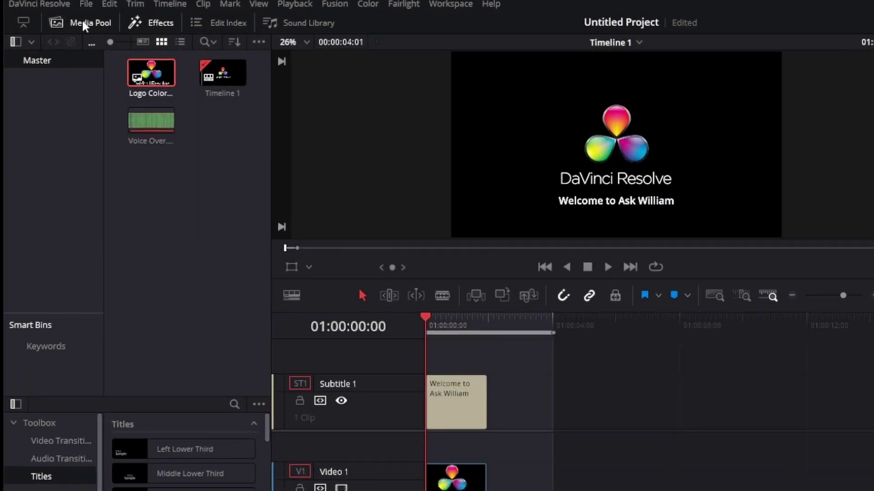
- Export the subtitles as 'Subtitle 1' using the SRT without formatting file type
click(86, 5)
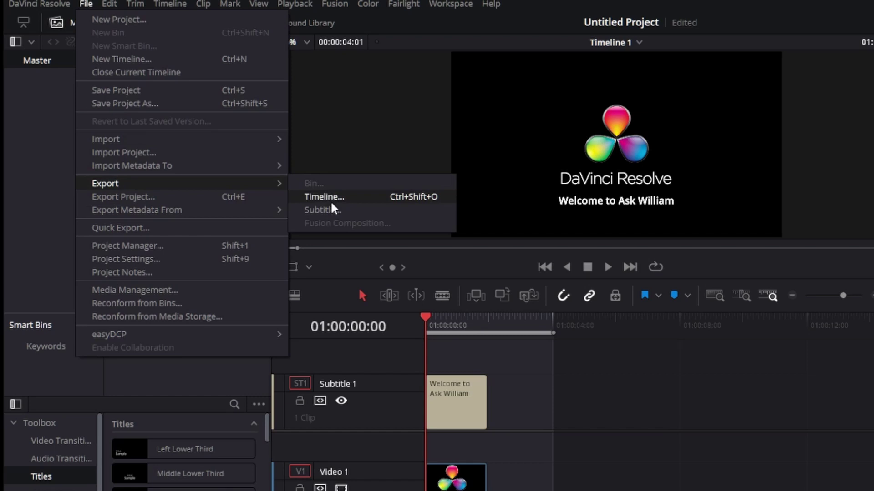
click(332, 203)
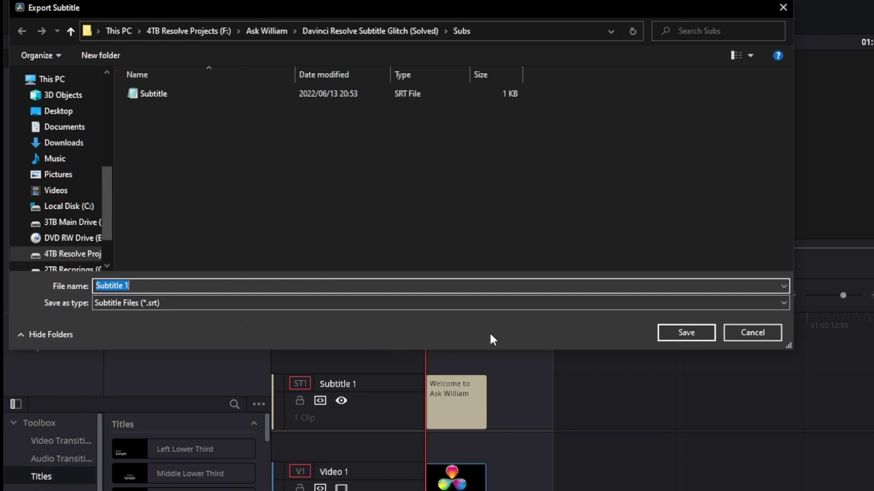
click(783, 304)
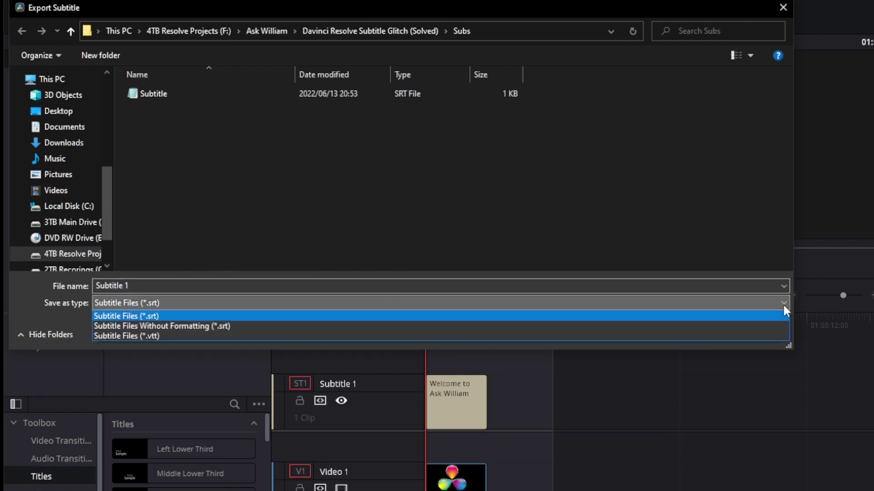
click(150, 326)
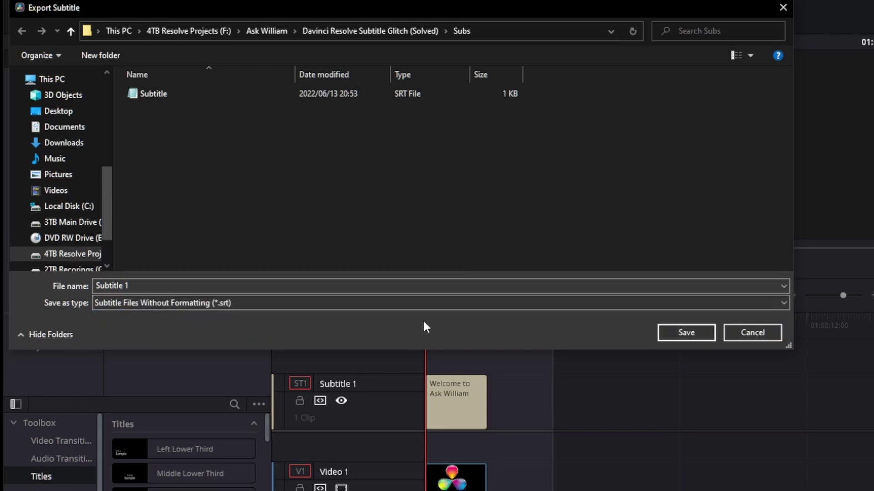
click(672, 332)
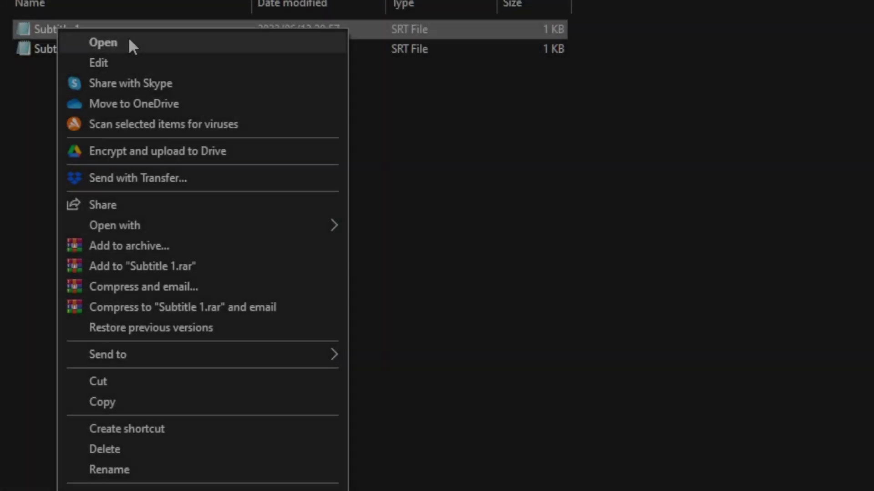
click(129, 41)
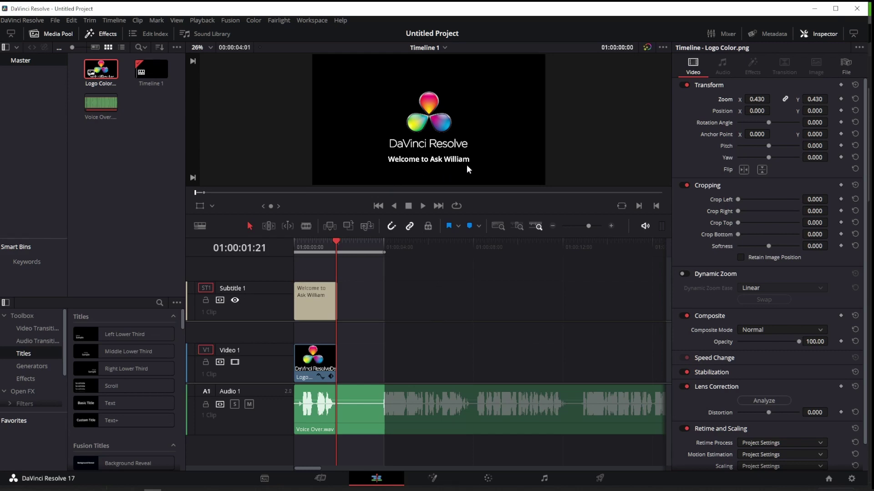
- Disable the Subtitle 1 track with its eye icon and check the File menu's export options
click(235, 300)
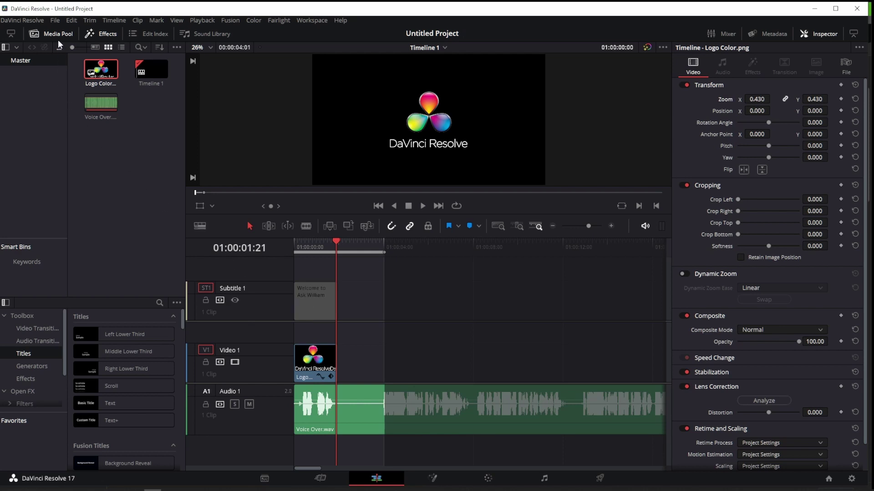
click(55, 20)
mouse_move(69, 147)
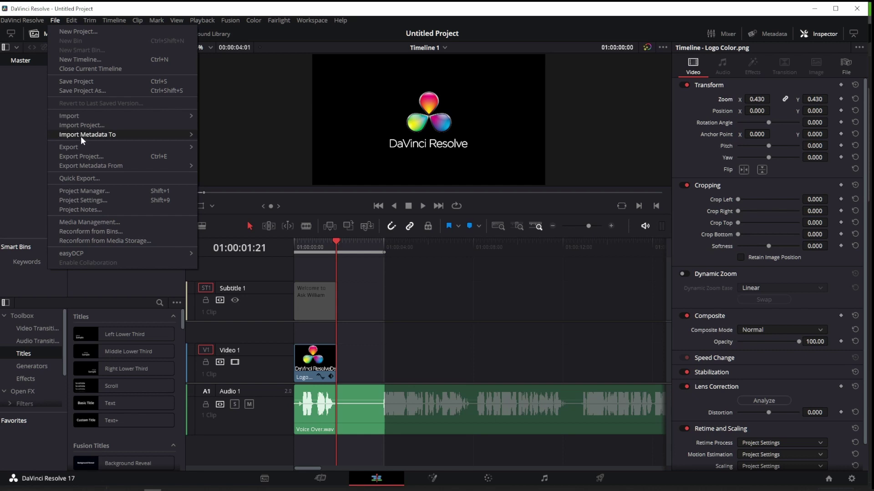